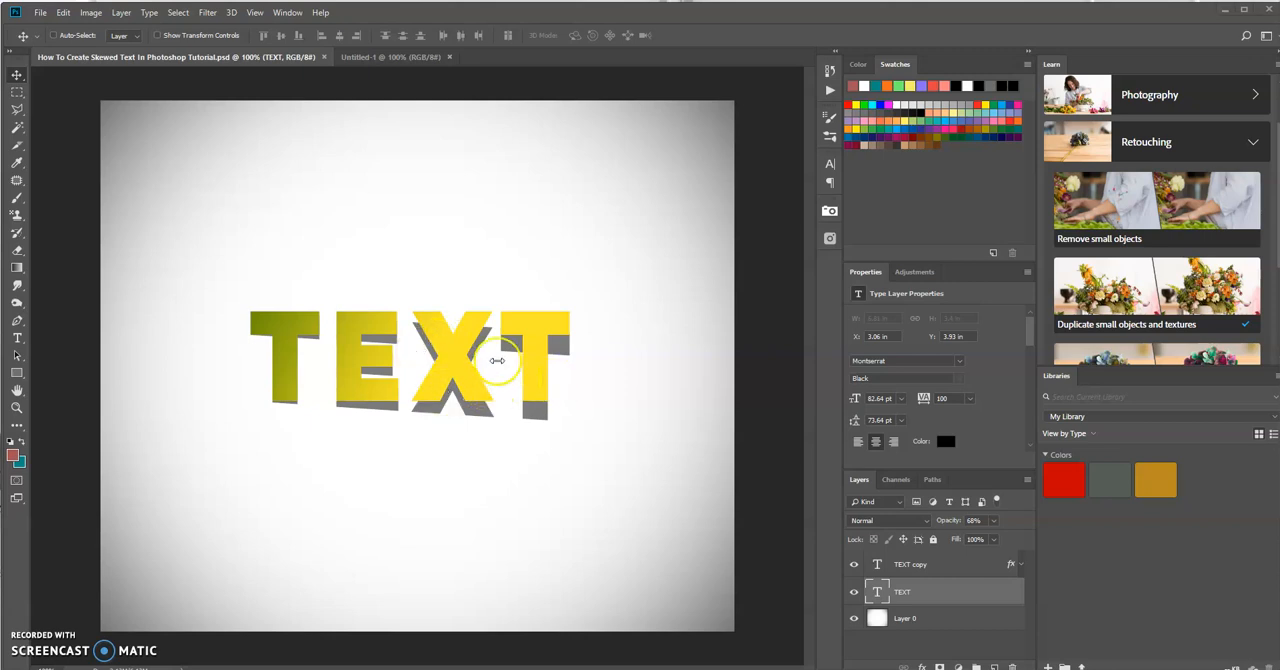
Step: In the Untitled-1 document, apply a custom Lens Correction to the white background with a vignette amount of -50
click(414, 59)
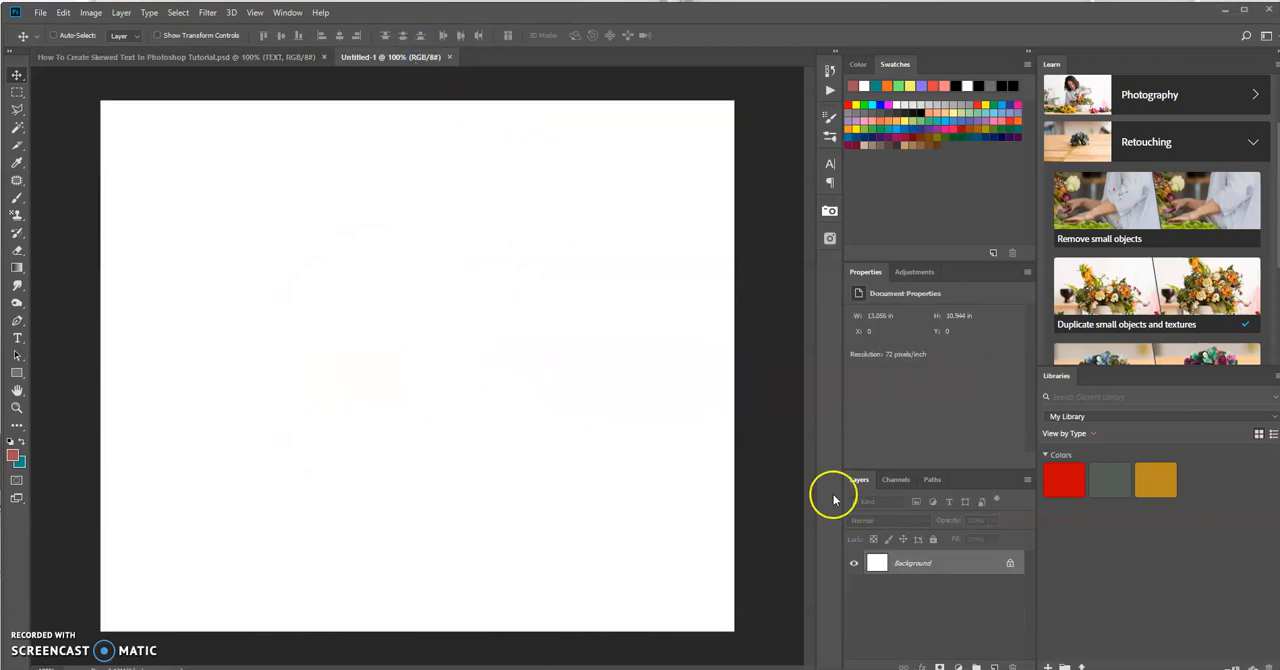
click(949, 566)
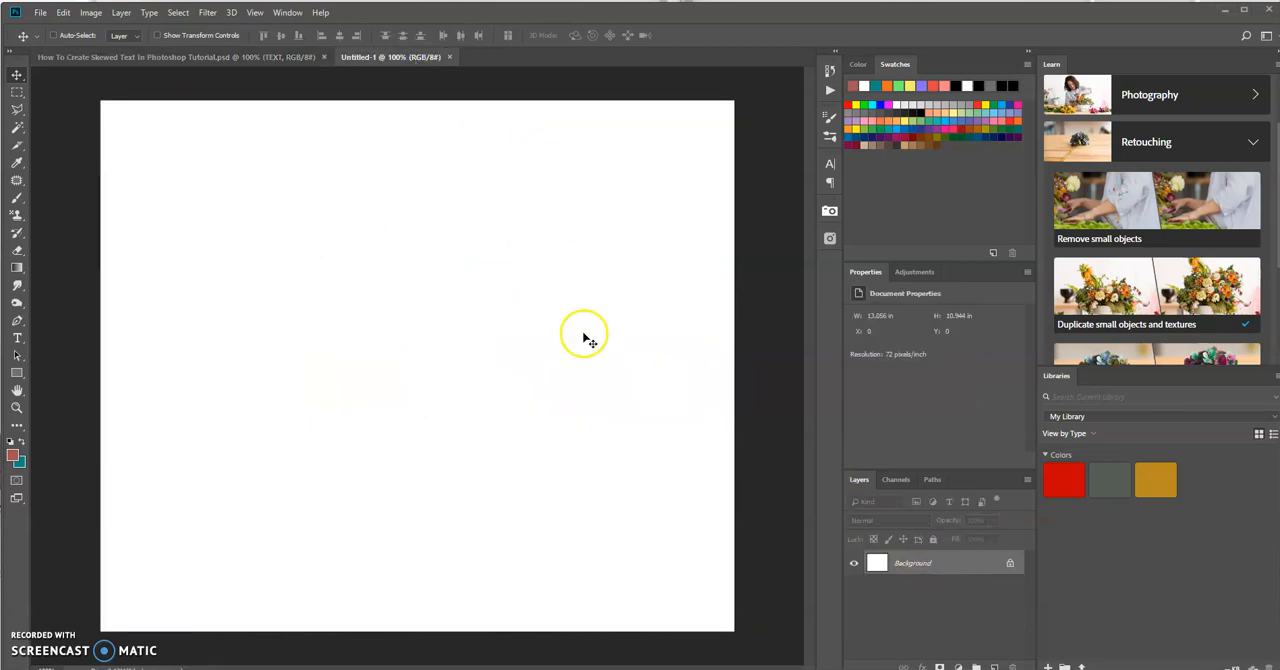
click(207, 12)
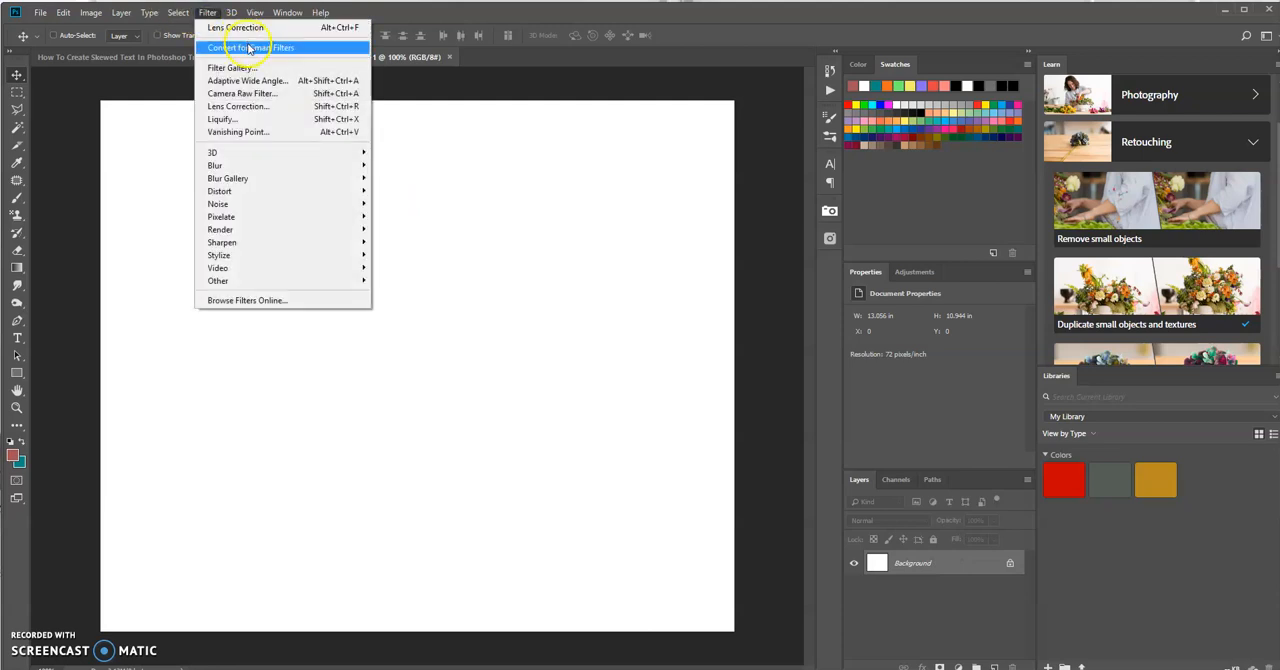
click(248, 106)
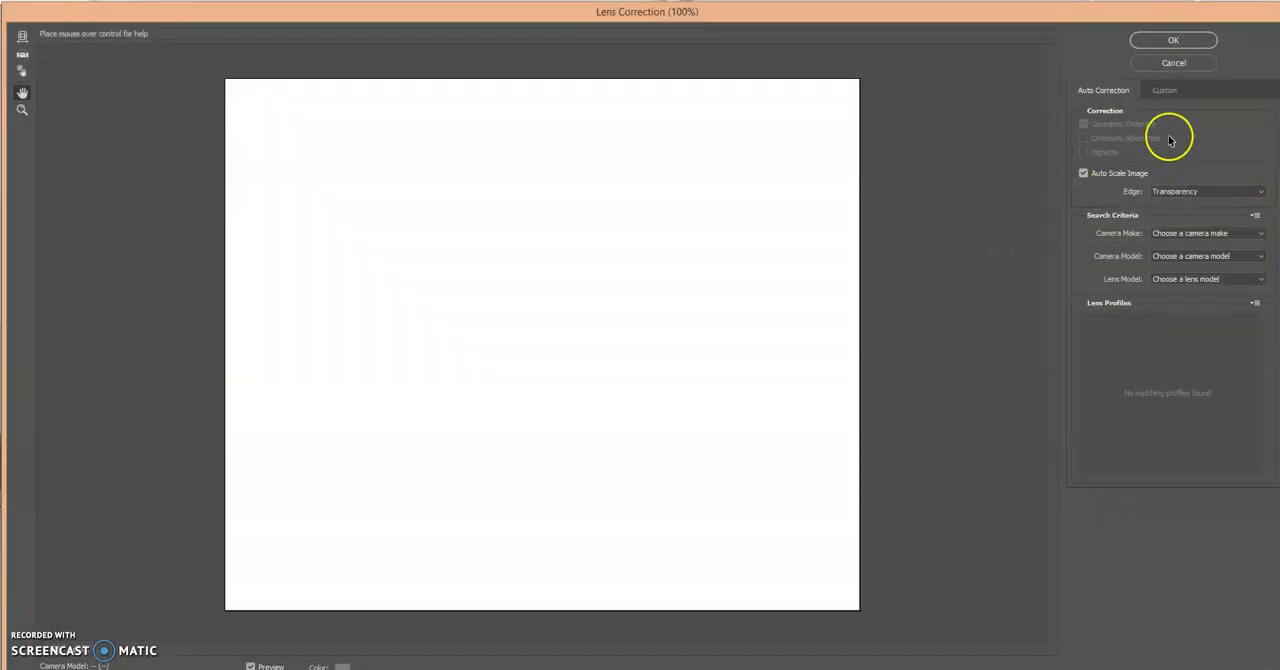
click(1174, 92)
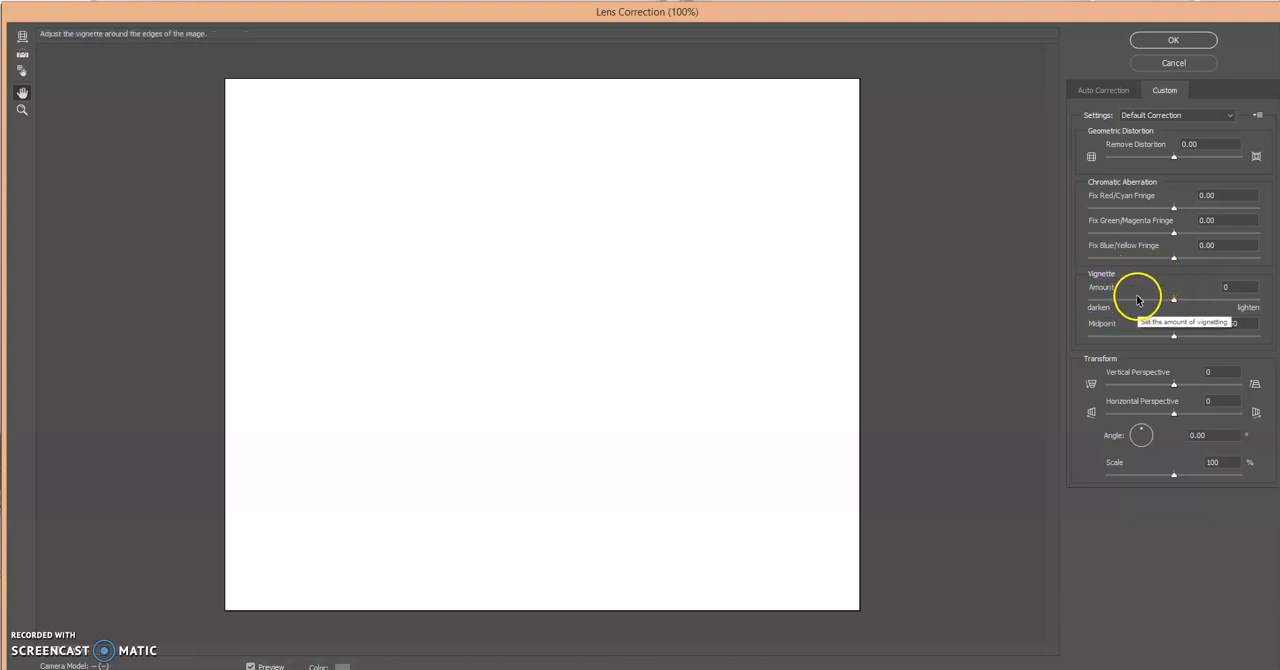
click(1231, 288)
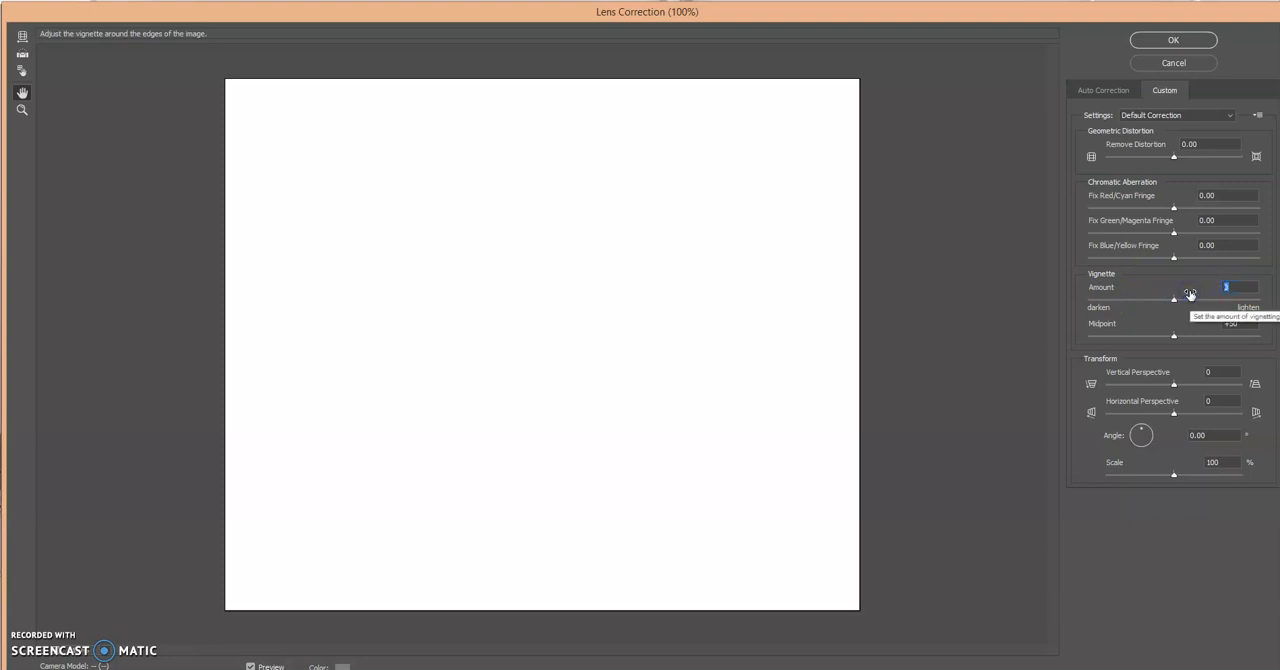
text(-5)
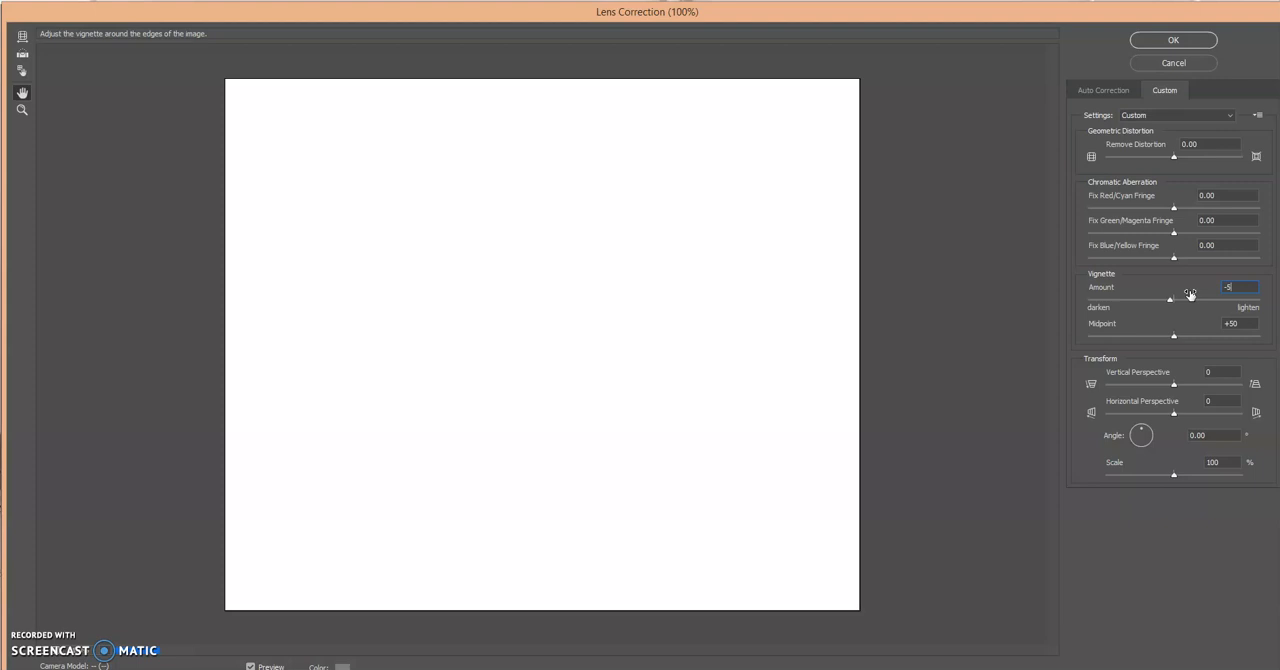
text(0)
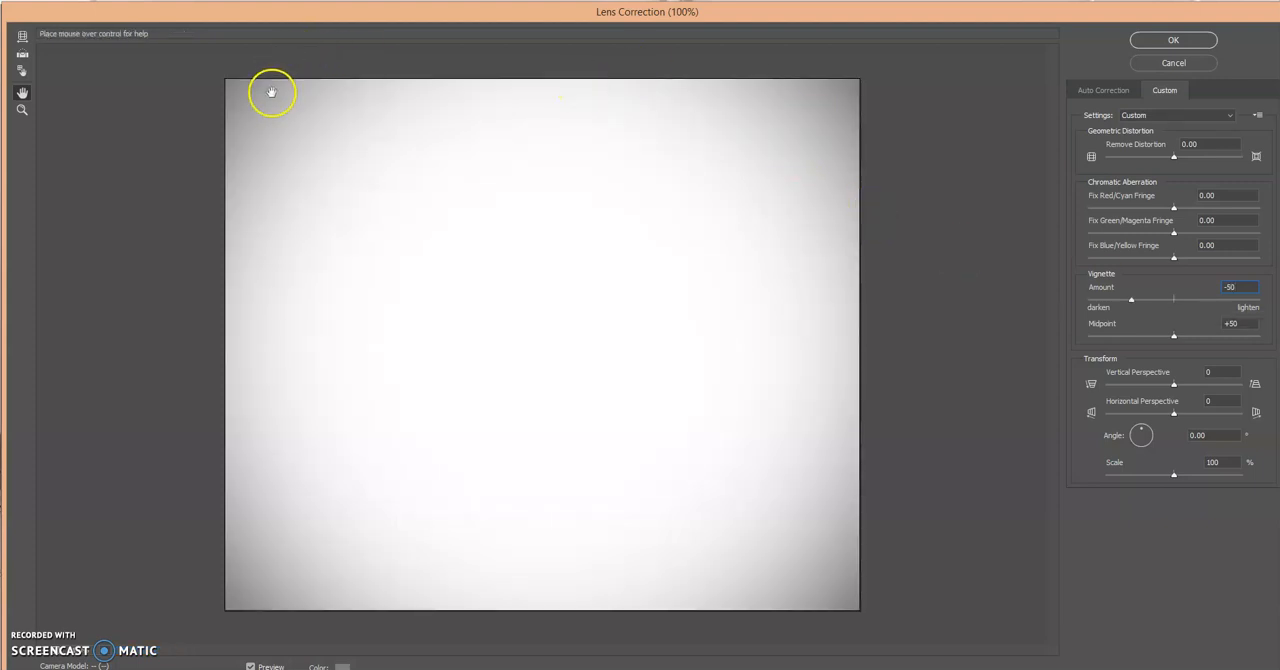
click(797, 491)
click(315, 439)
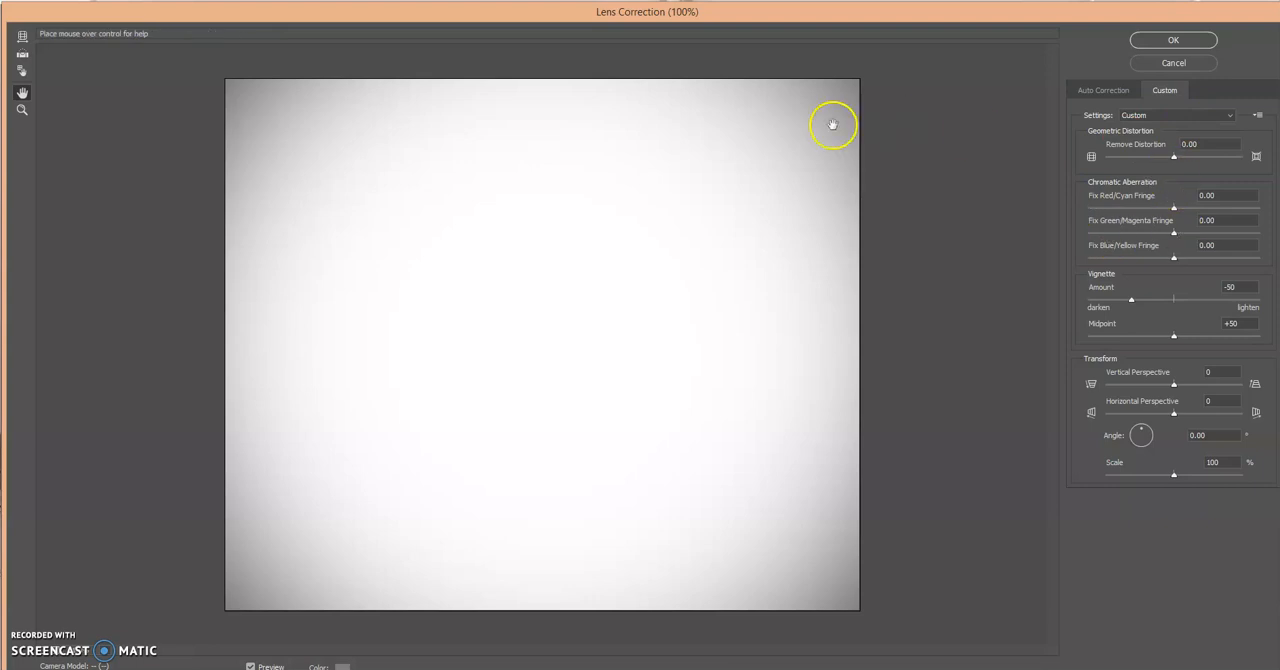
click(1189, 39)
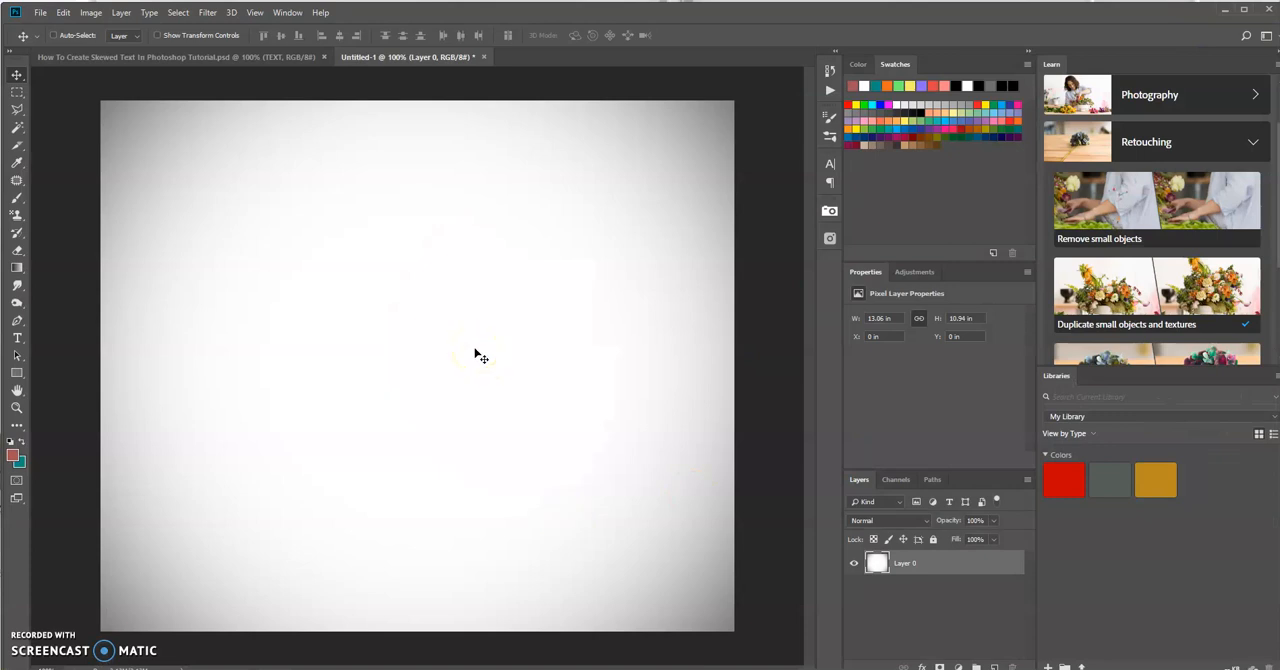
Step: Add the horizontal text "TEXT" in black 82.64 pt Montserrat Black and move it to the middle of the canvas
click(19, 338)
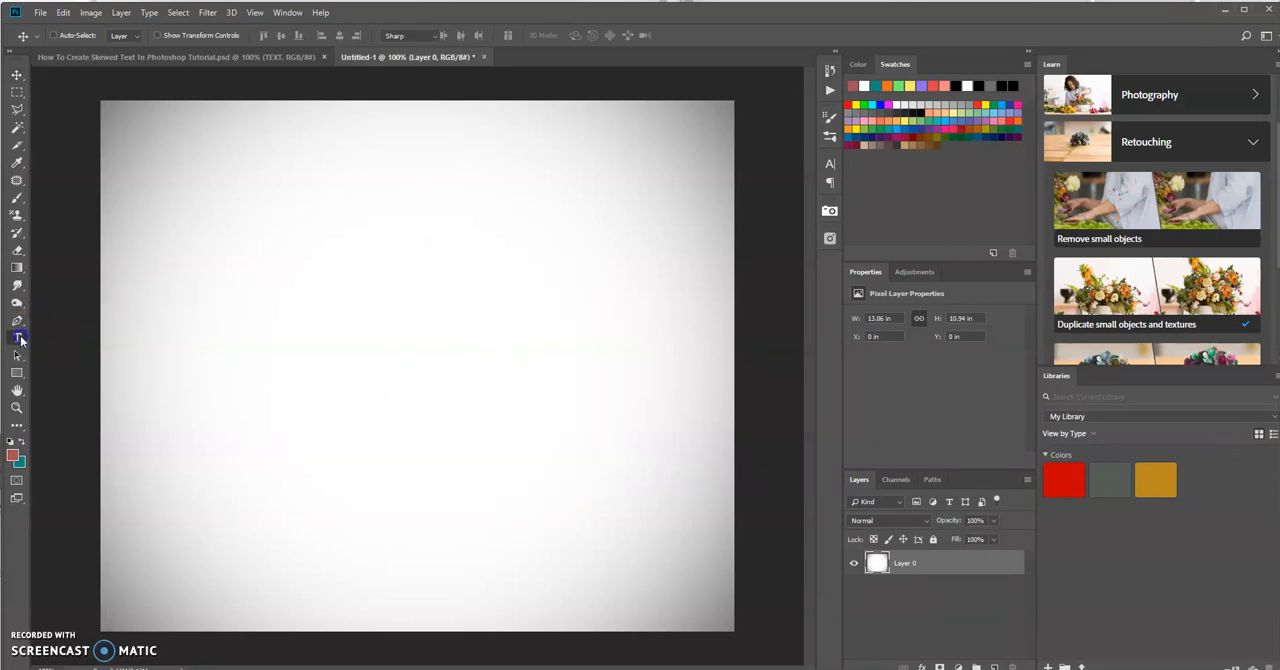
right_click(19, 338)
click(66, 335)
click(239, 238)
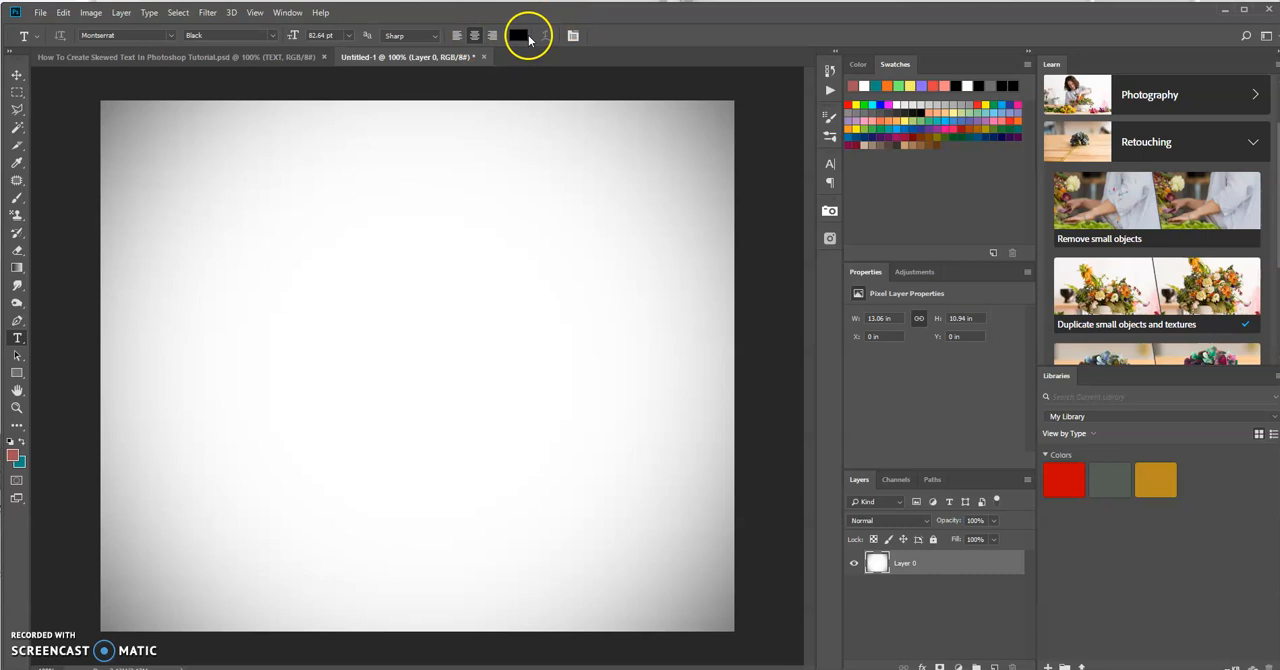
click(258, 322)
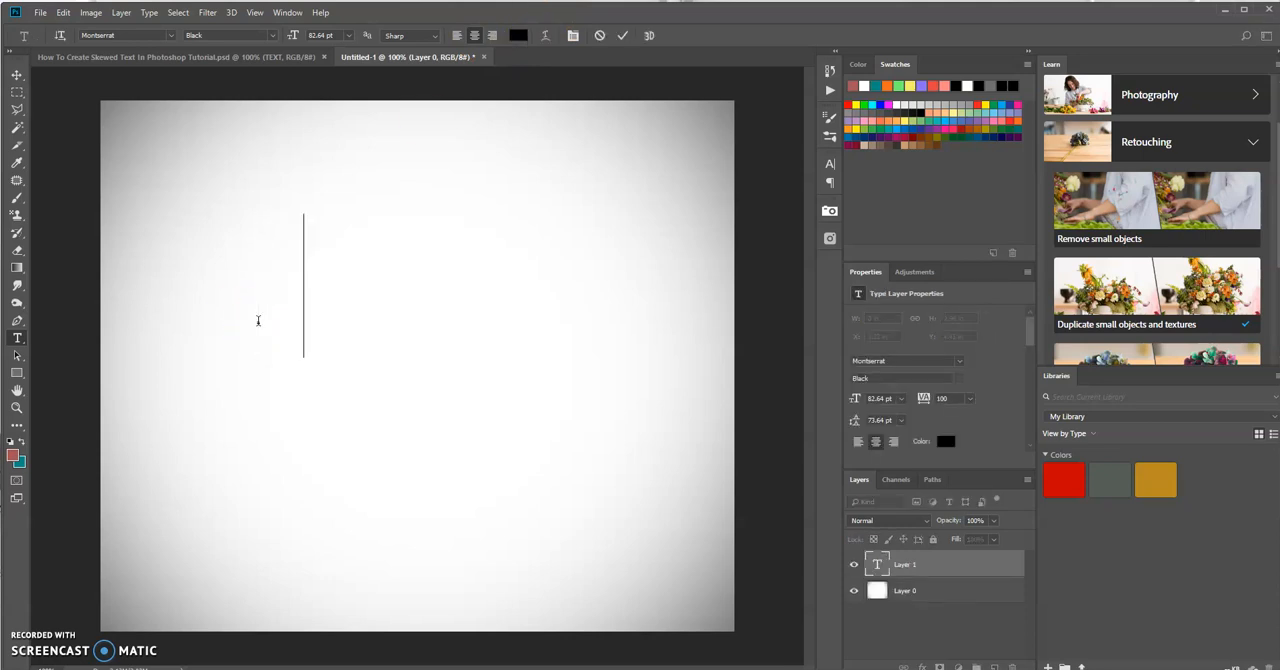
text(TEXT)
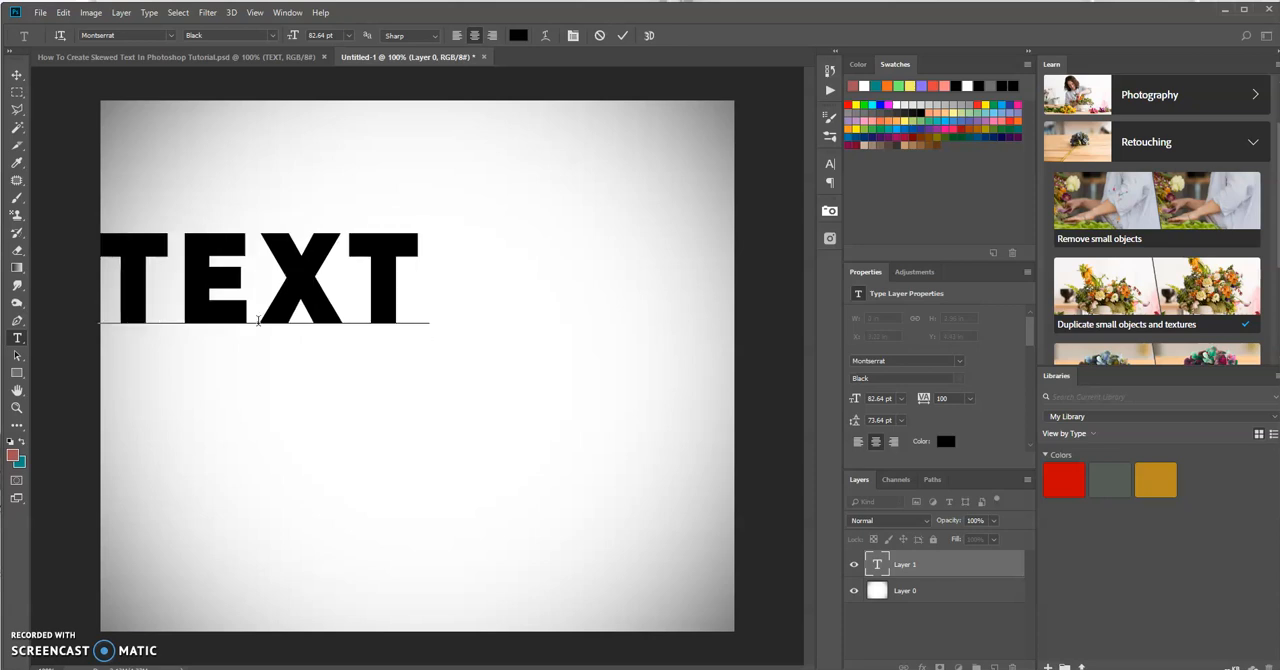
click(621, 38)
click(16, 75)
drag(287, 272, 452, 346)
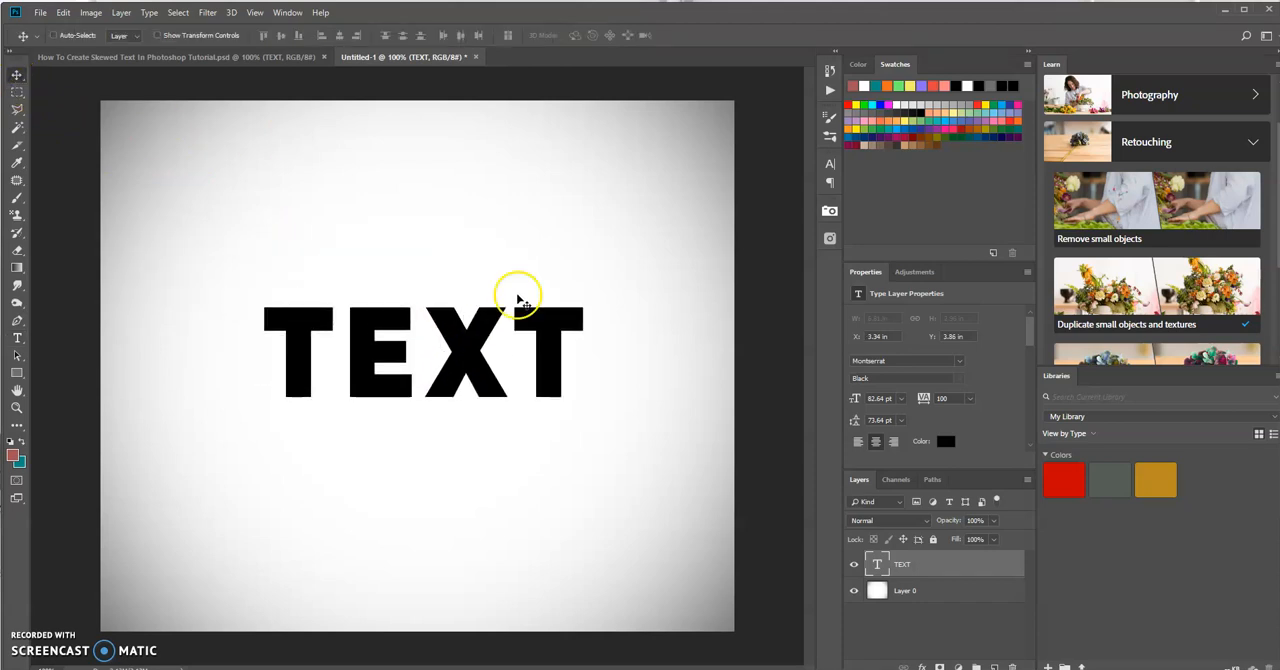
Step: Duplicate the TEXT type layer
click(958, 566)
click(933, 566)
key(ctrl+j)
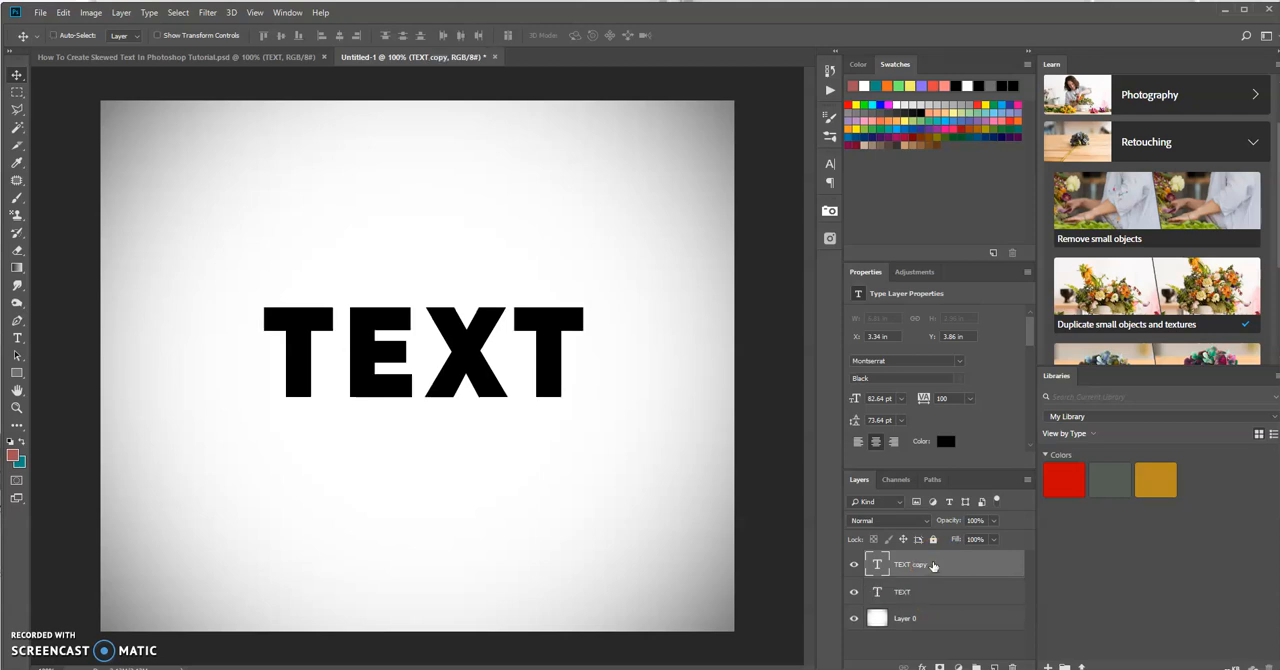
Step: Apply a linear red-to-teal Gradient Overlay at a 96° angle and 115% scale to the TEXT copy layer
click(933, 566)
click(986, 567)
double_click(985, 566)
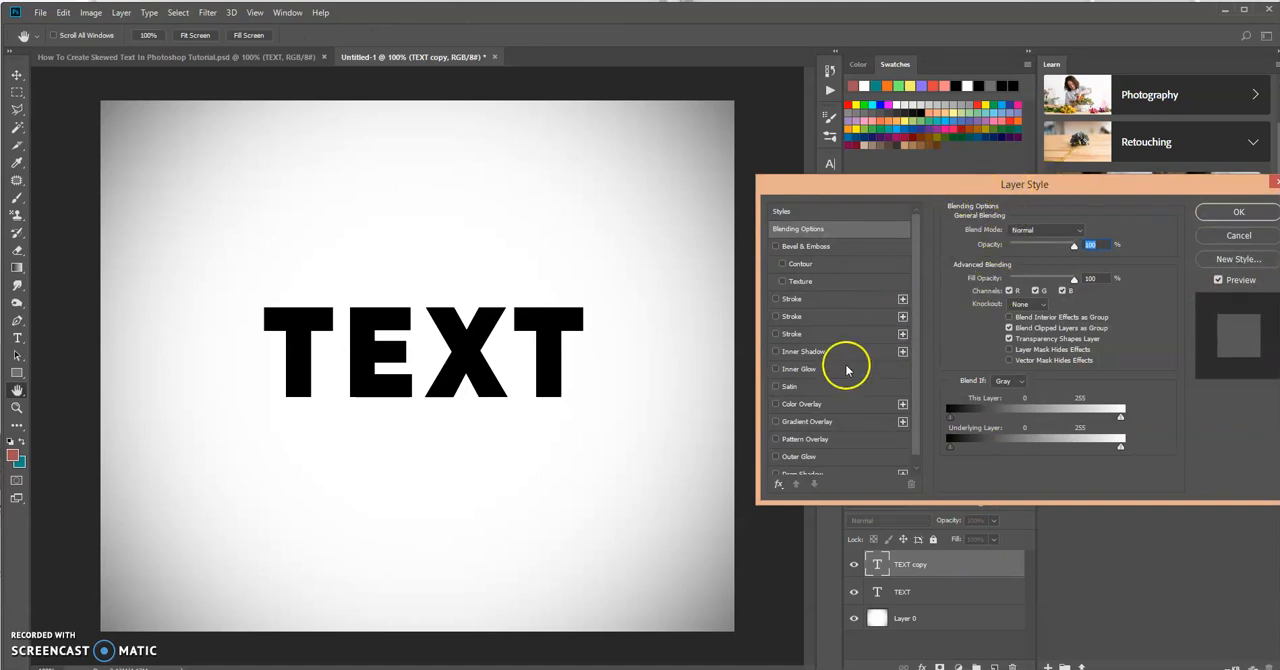
click(840, 425)
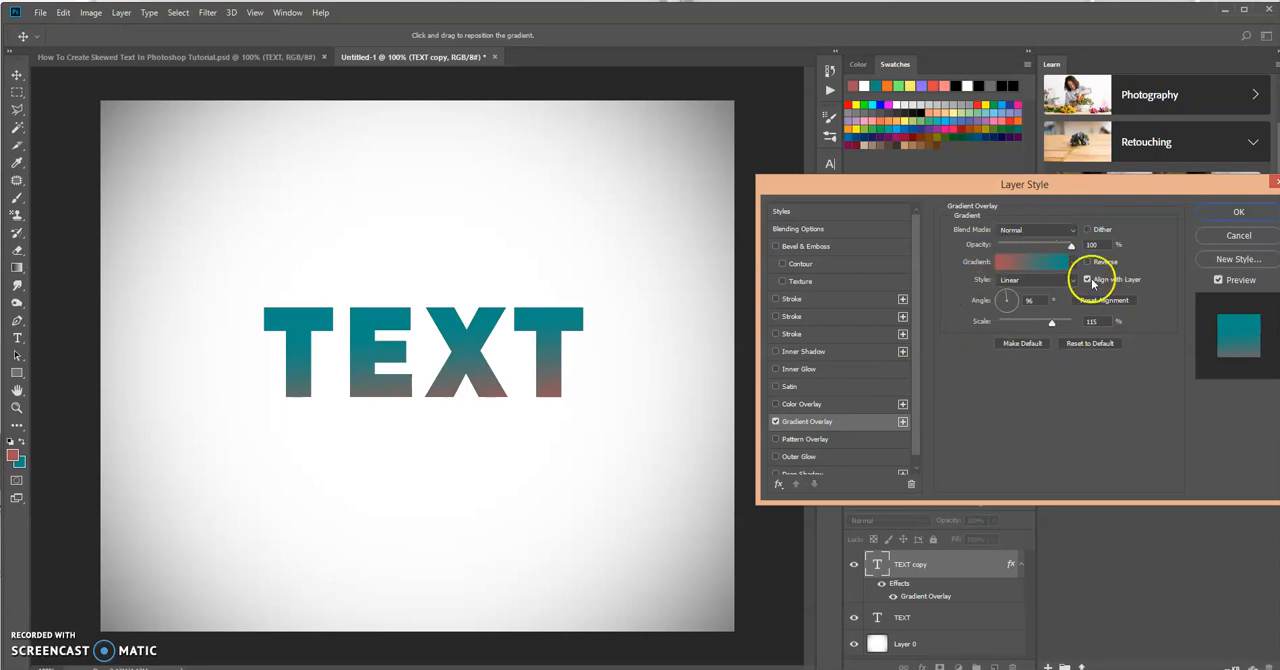
drag(477, 405, 452, 333)
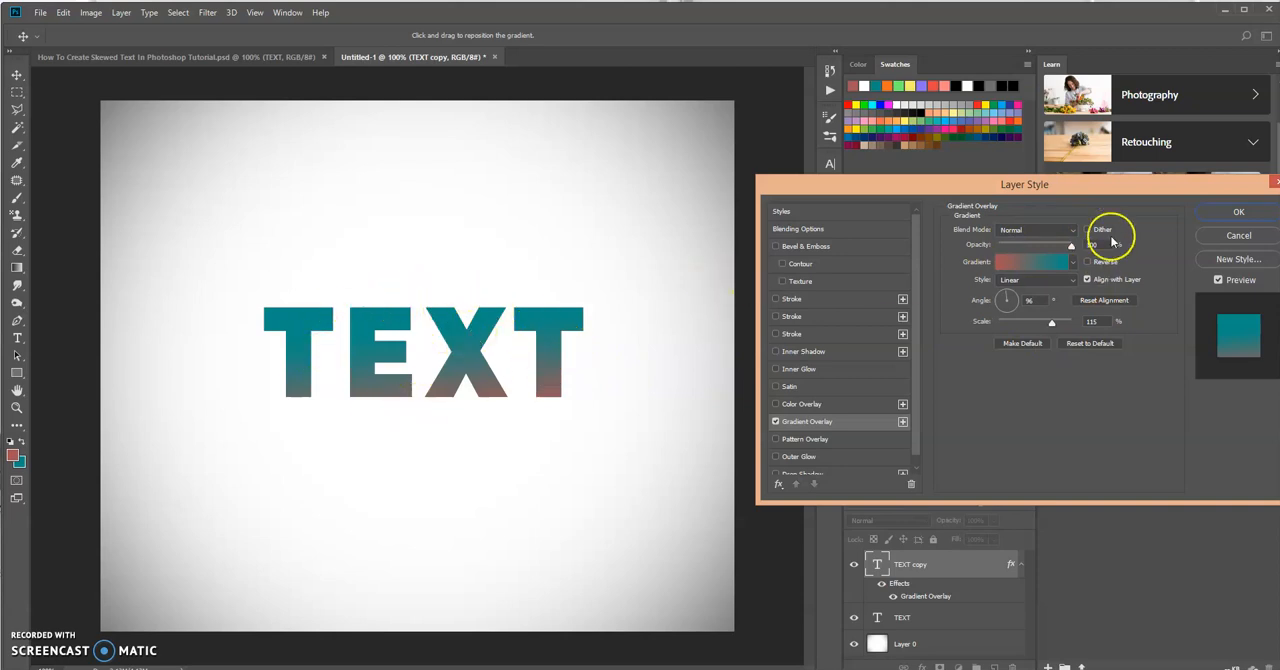
click(1222, 221)
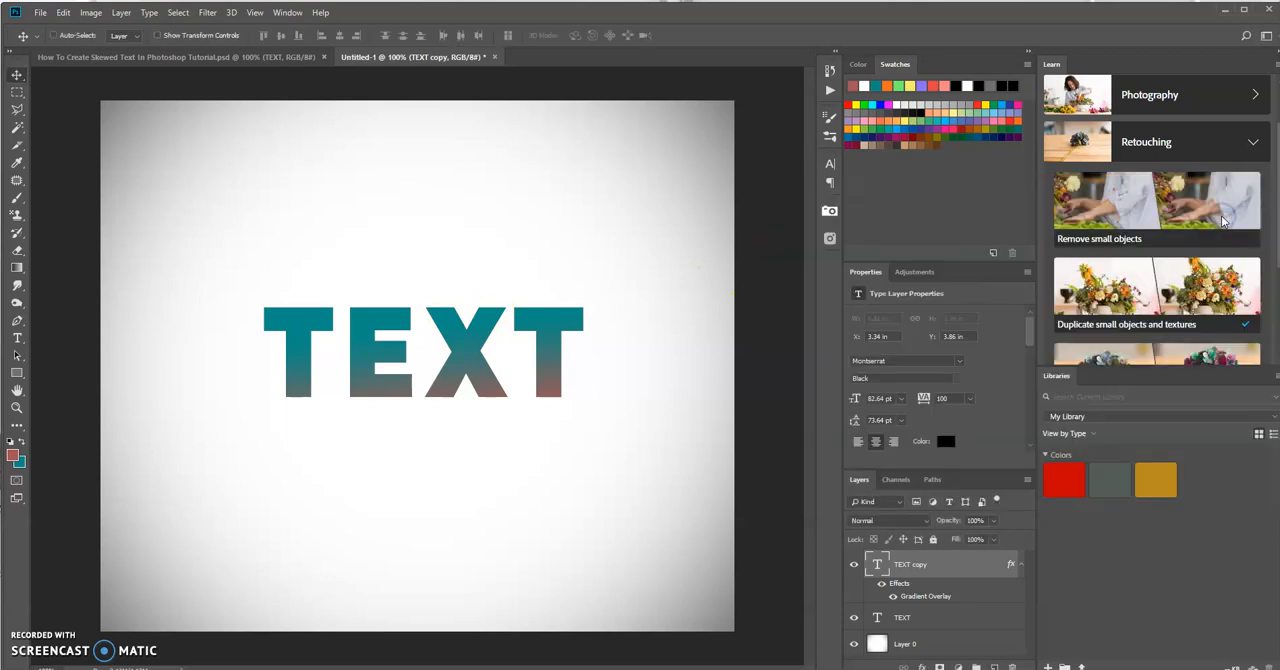
Step: Skew the original TEXT layer so its right side slopes down about 3° and its lower edge shifts slightly left
click(929, 620)
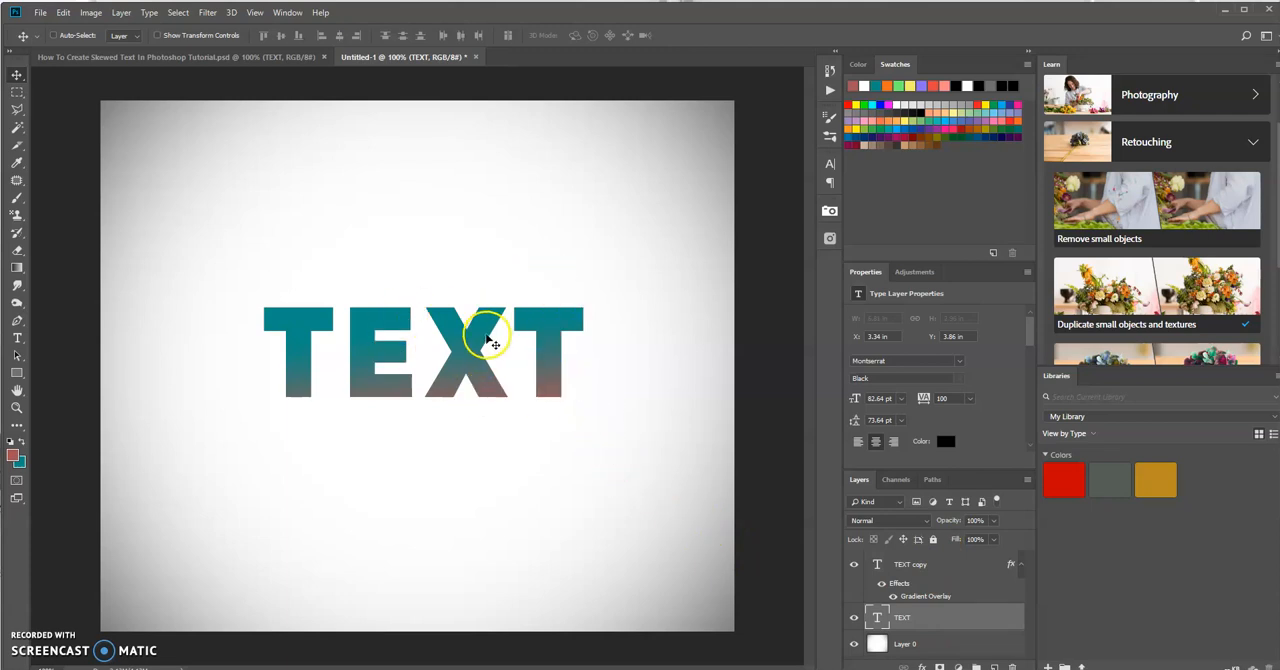
click(931, 620)
key(ctrl+t)
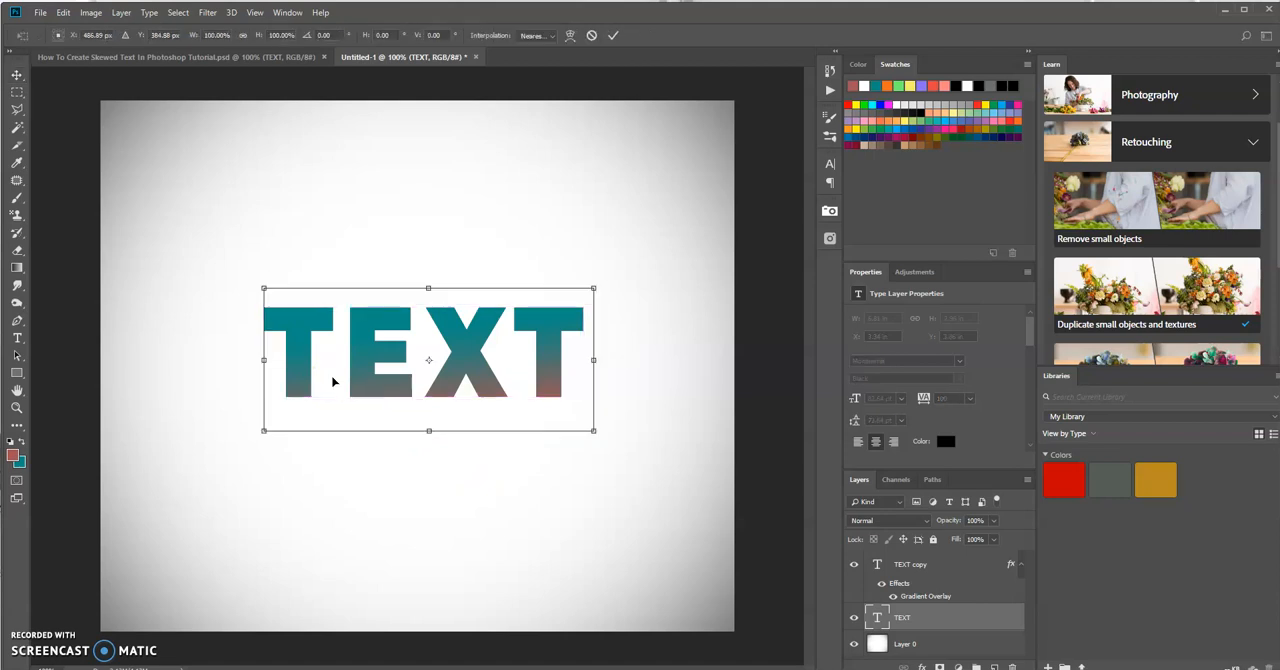
right_click(519, 369)
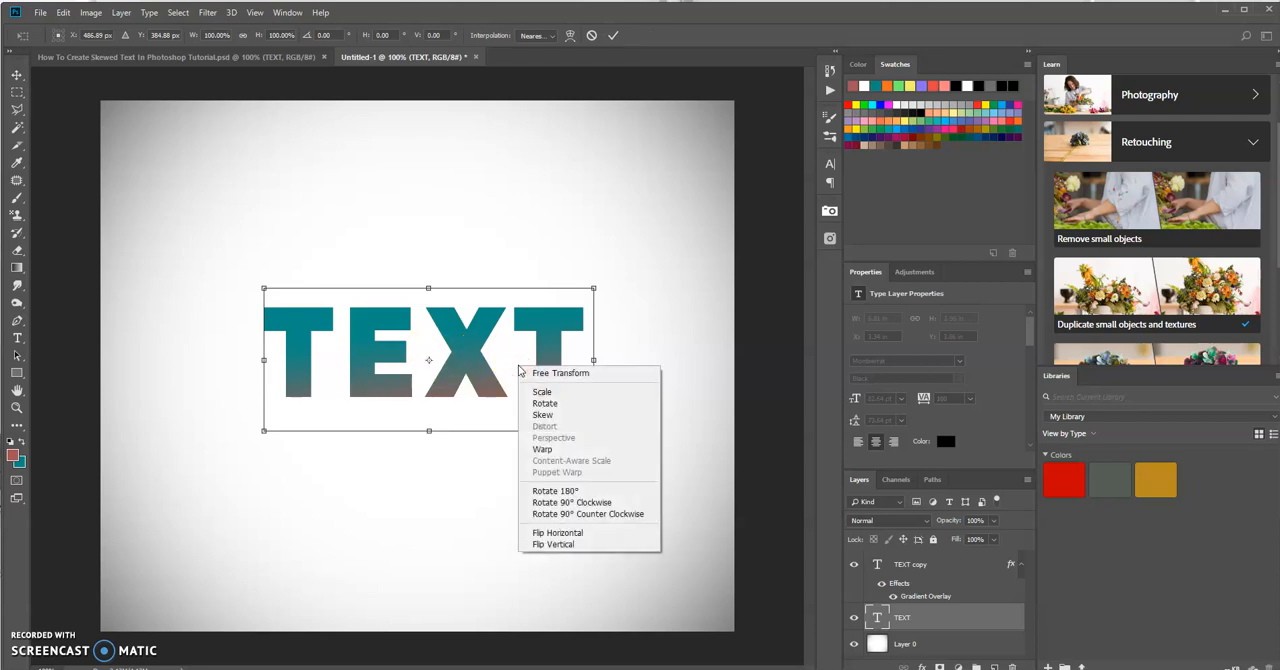
click(556, 418)
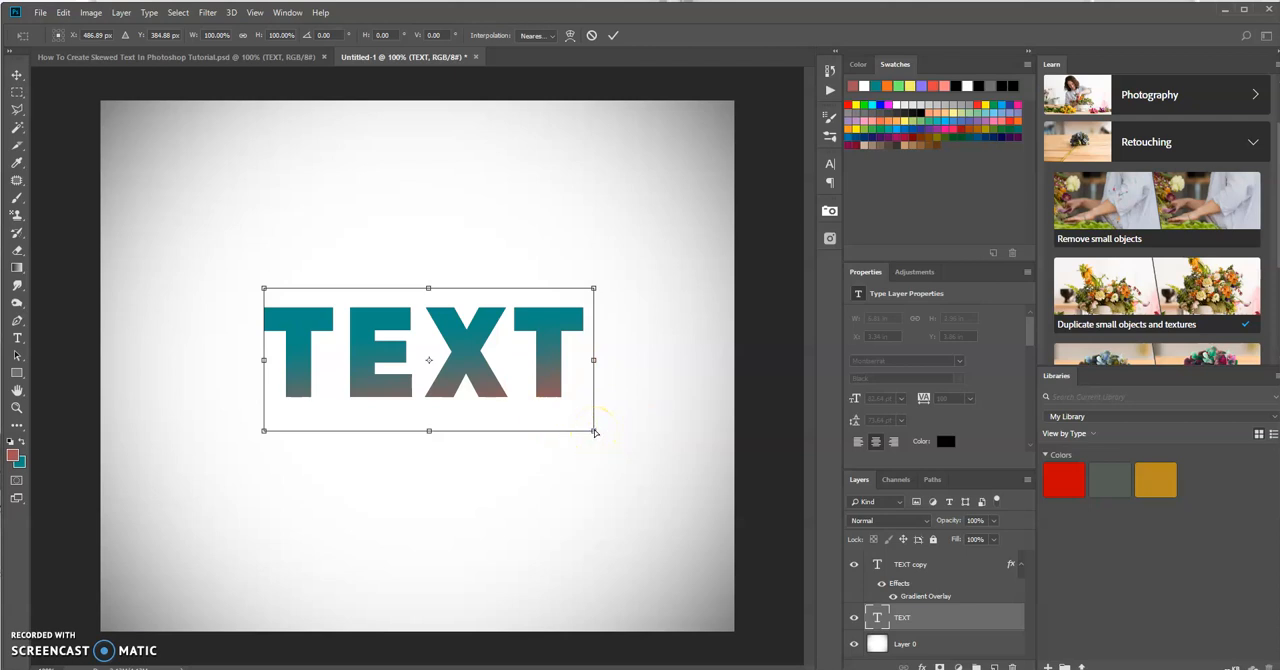
drag(594, 437, 598, 445)
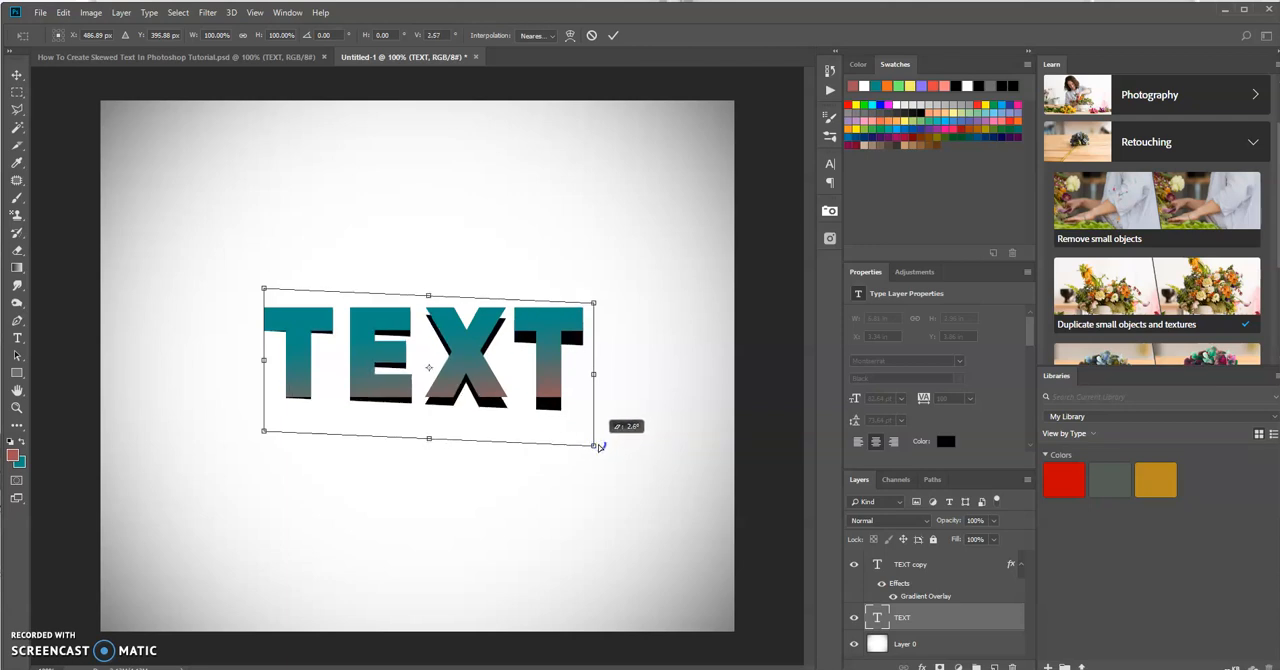
drag(597, 445, 598, 448)
drag(263, 428, 260, 432)
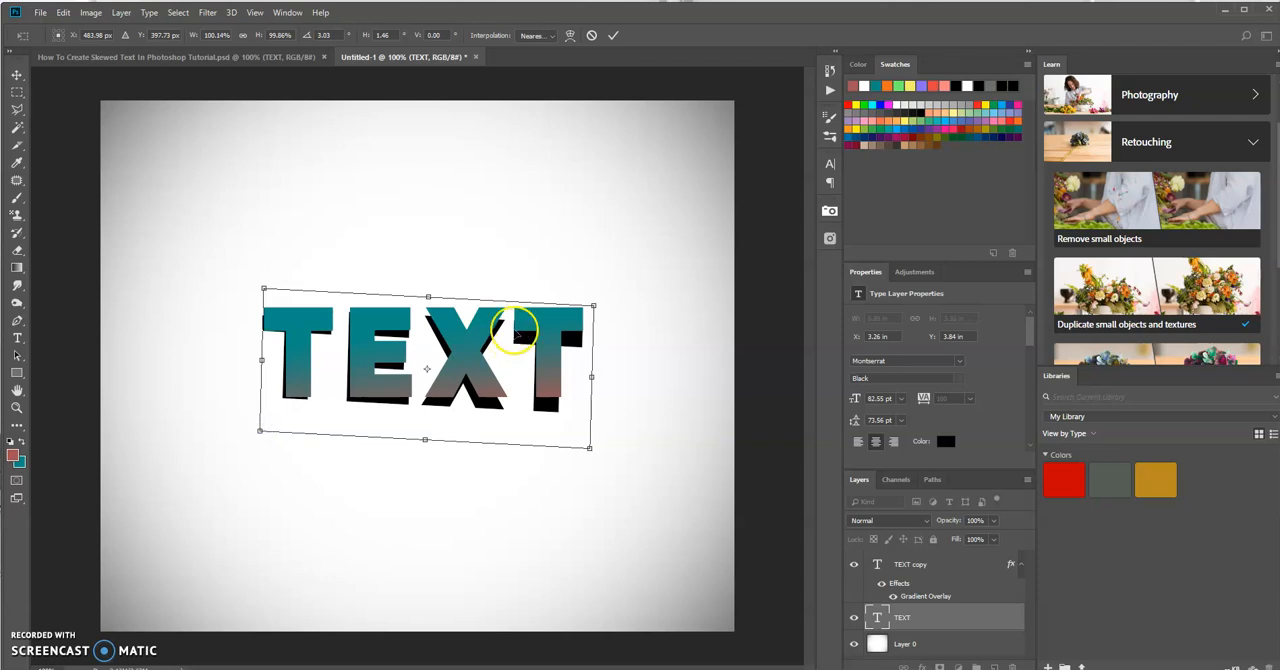
click(614, 38)
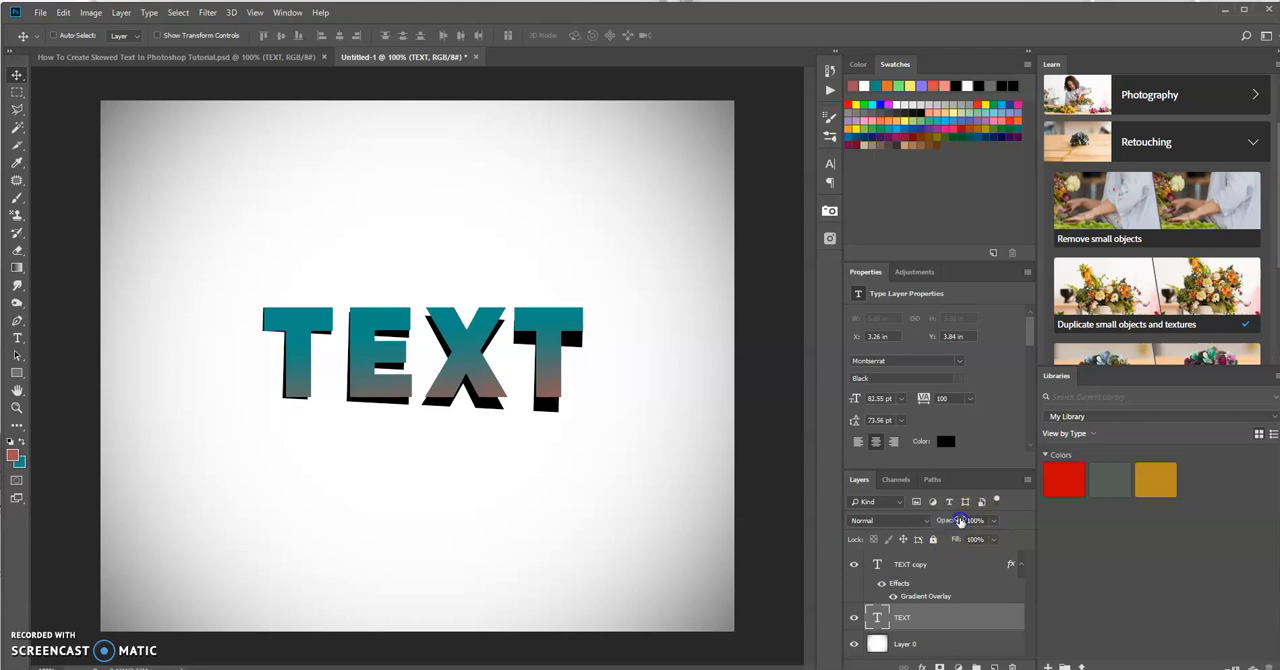
Step: Lower the opacity of the skewed TEXT layer to 85%
drag(959, 521, 949, 523)
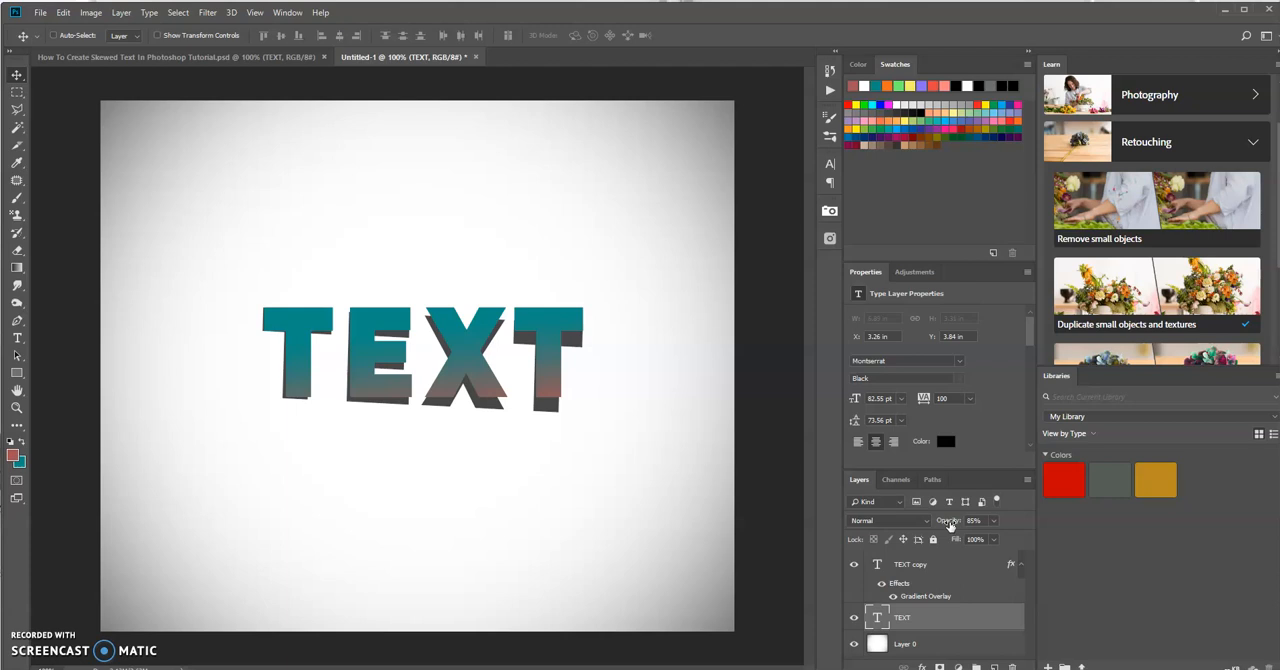
click(428, 350)
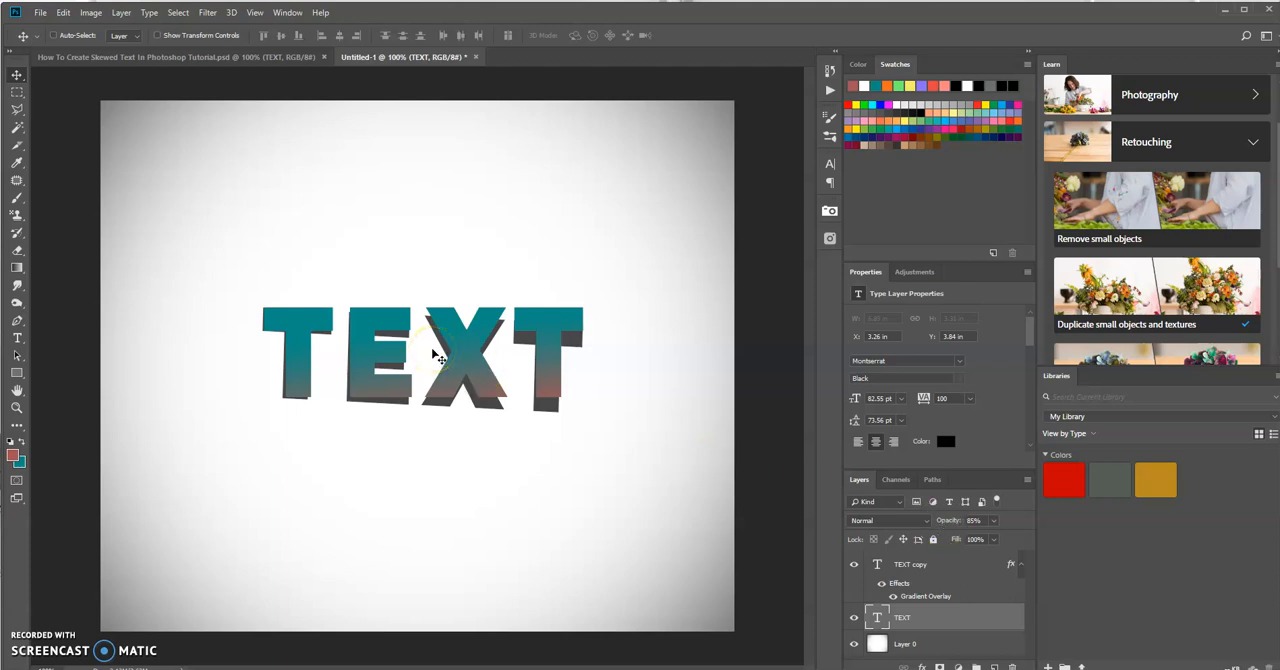